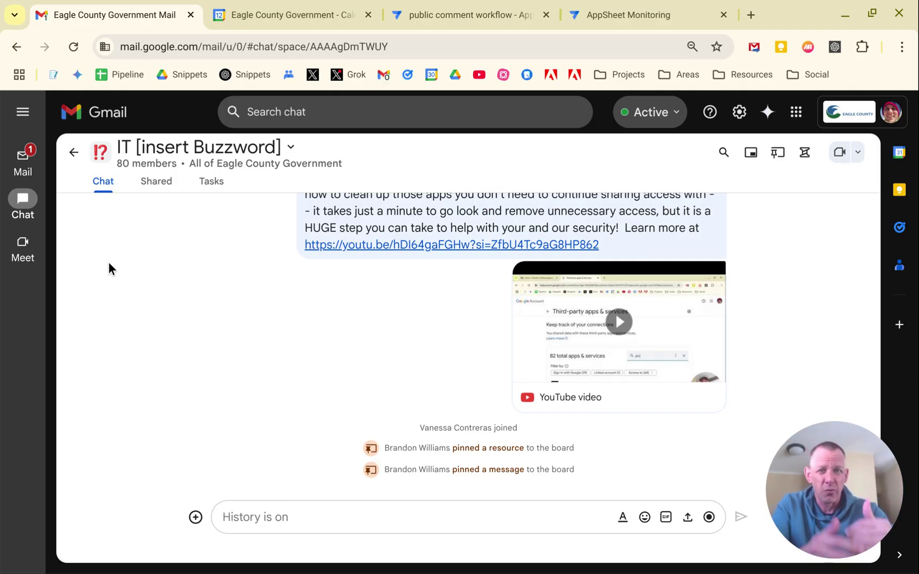
# Step: Browse the IT space's Shared files and links, then its empty Tasks list
pyautogui.click(157, 184)
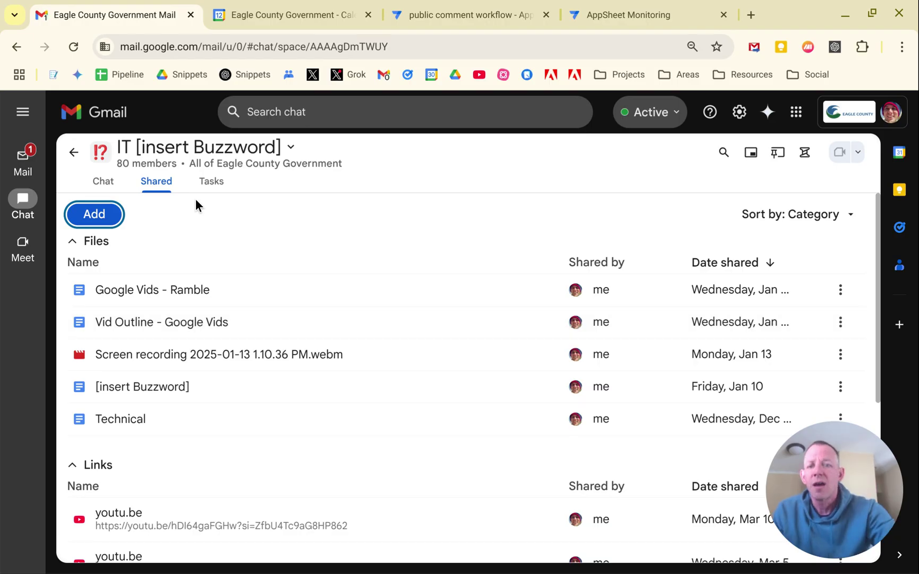
pyautogui.click(211, 184)
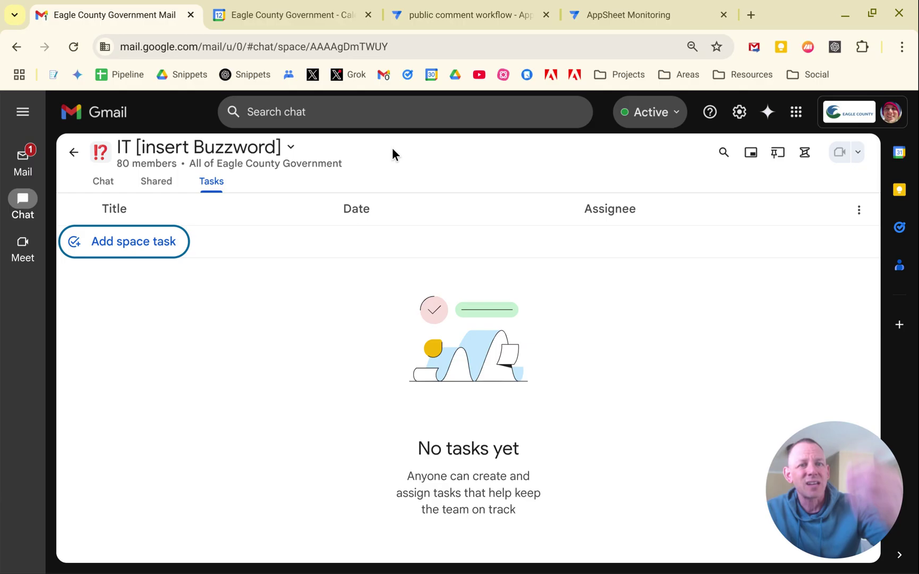
# Step: Show the IT space's Board panel and return to the conversation beside it
pyautogui.click(778, 152)
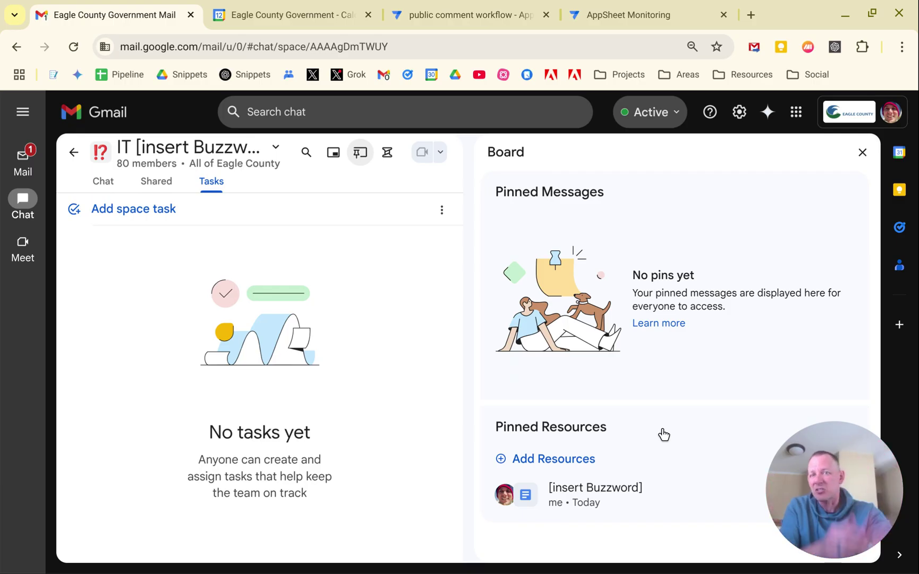
pyautogui.click(100, 183)
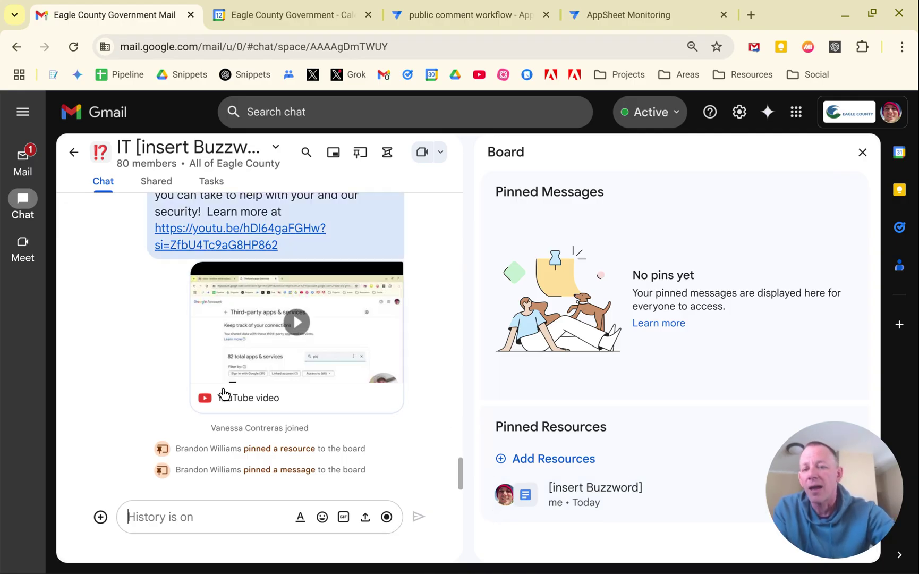
pyautogui.scroll(3, 185, 371)
pyautogui.scroll(3, 185, 375)
pyautogui.moveTo(275, 373)
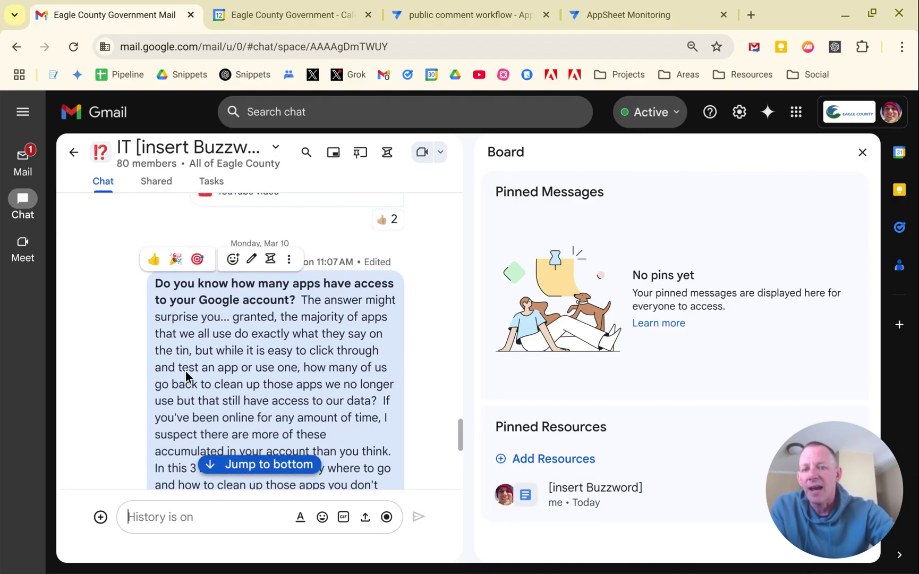
# Step: Pin the 'how many apps have access to your Google account' message to the Board
pyautogui.click(291, 266)
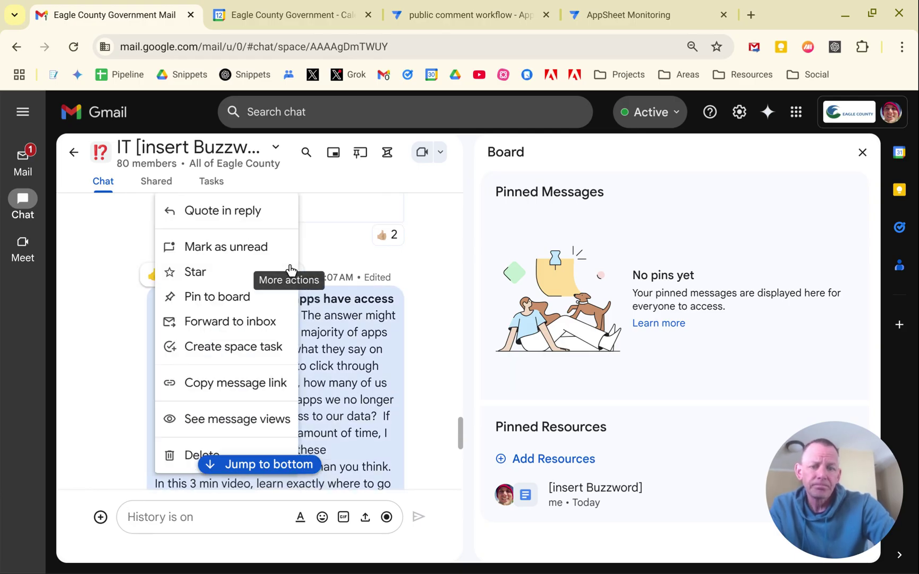
pyautogui.click(244, 303)
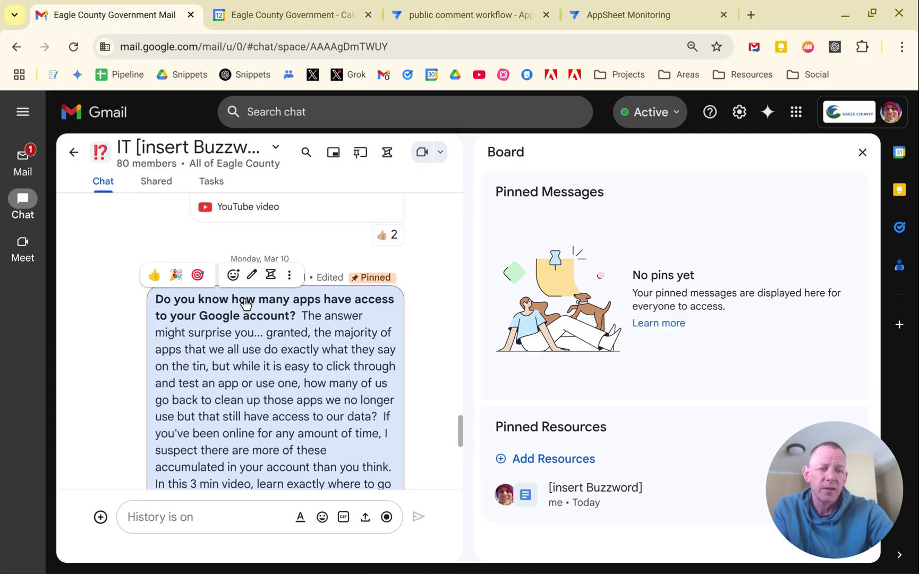